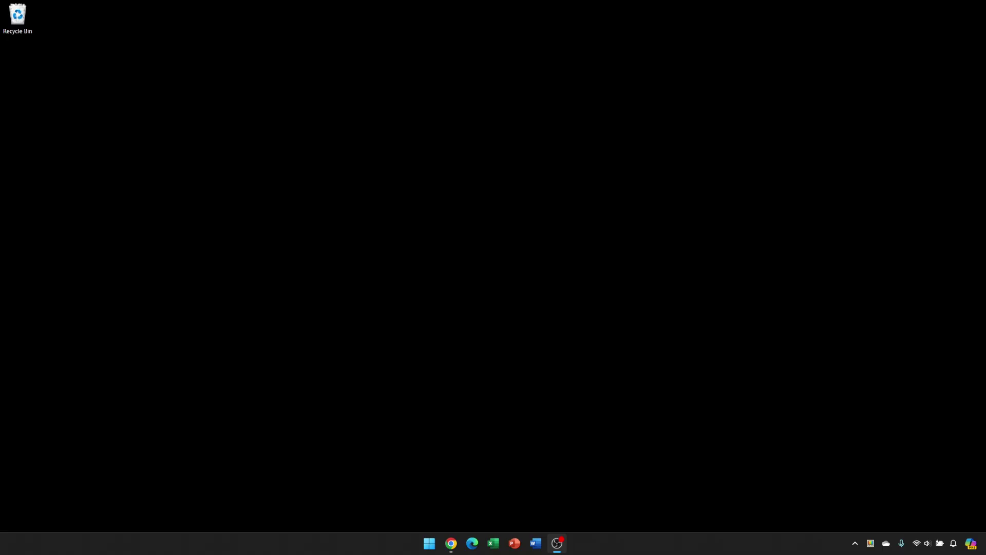
- Open the PowerToys settings and bring up Keyboard Manager's shortcut remapping editor in a maximized window
{"action": "right_click", "coordinate": [870, 544]}
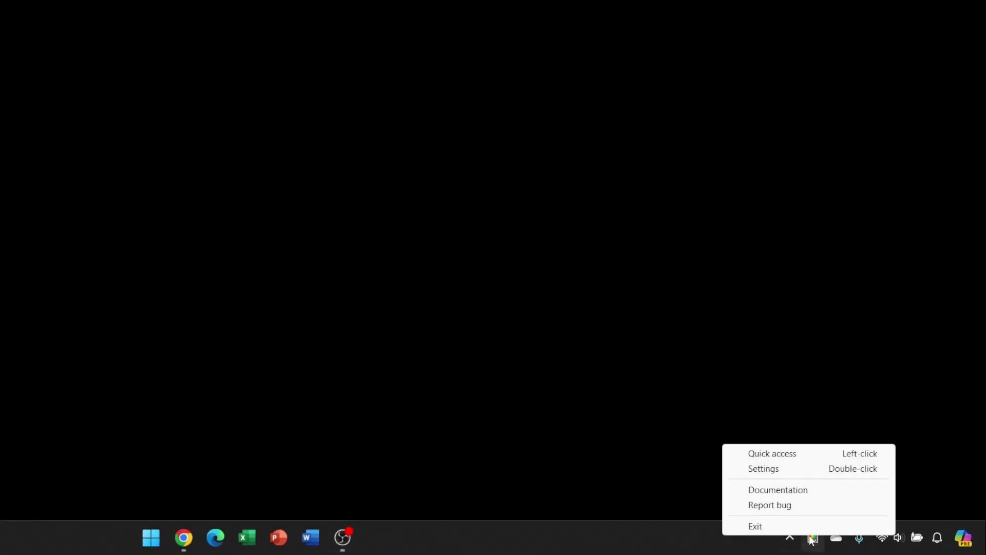
{"action": "left_click", "coordinate": [792, 469]}
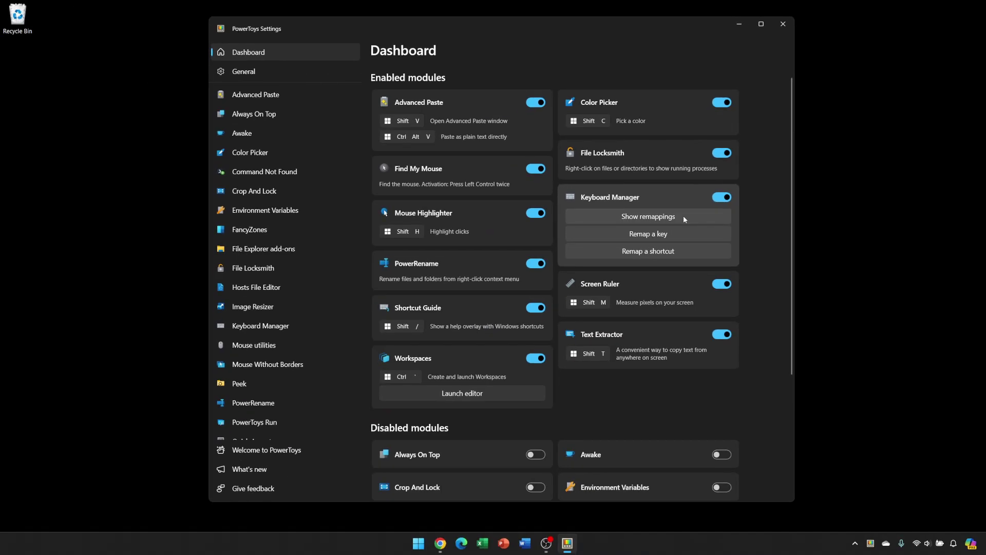
{"action": "left_click", "coordinate": [680, 251]}
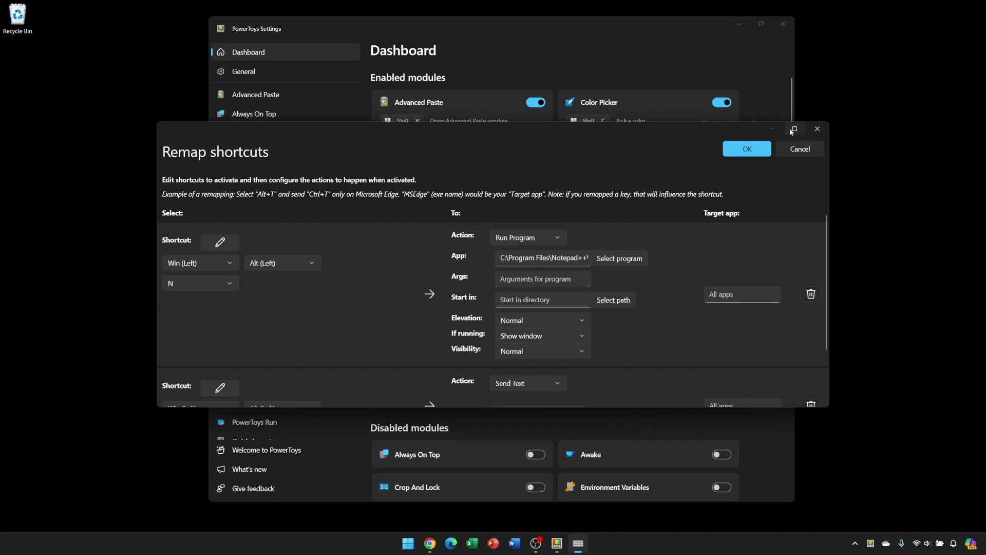
{"action": "left_click", "coordinate": [770, 128]}
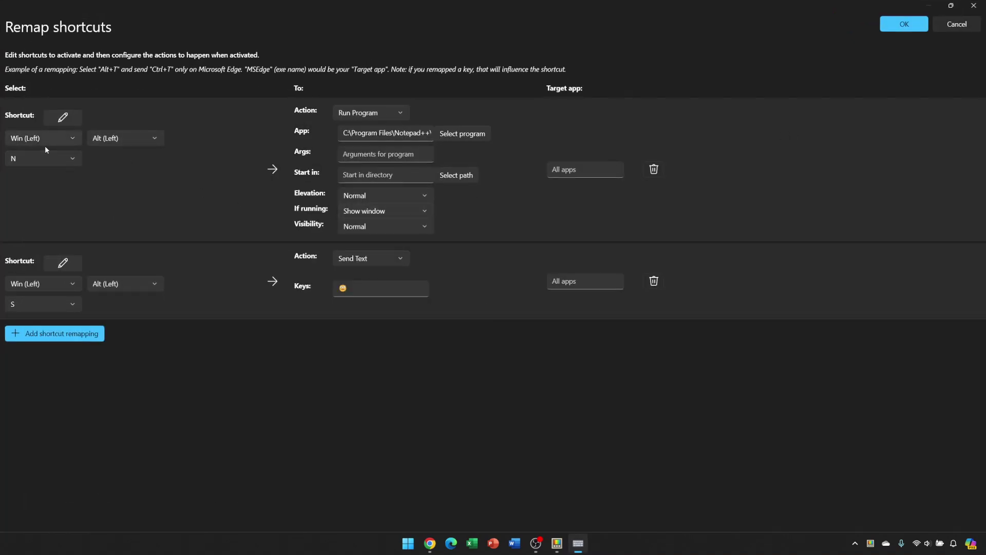
{"action": "key", "text": "super+alt+n"}
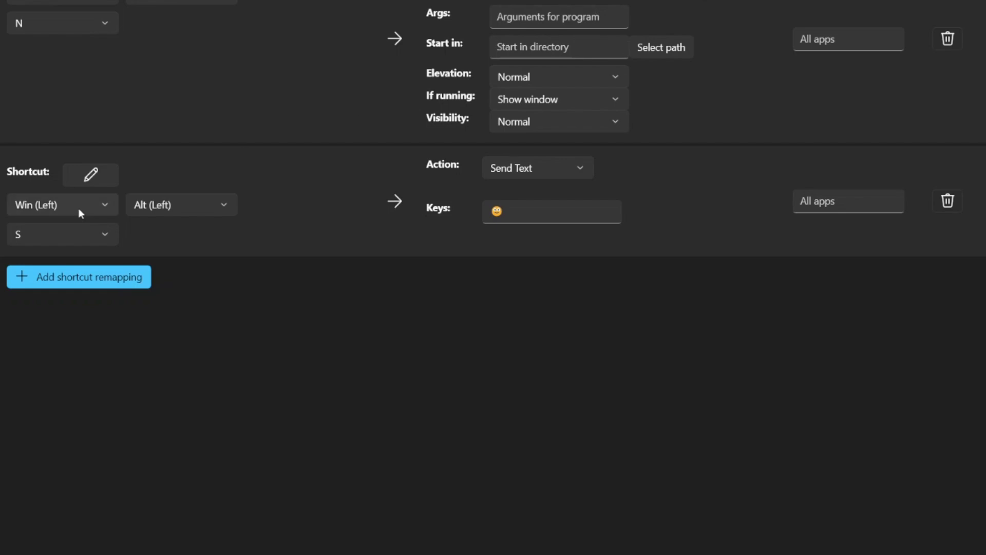
{"action": "key", "text": "super+alt+s"}
- Add a shortcut remapping triggered by Win (Left) + Alt (Left) + C
{"action": "left_click", "coordinate": [69, 276]}
{"action": "left_click", "coordinate": [104, 294]}
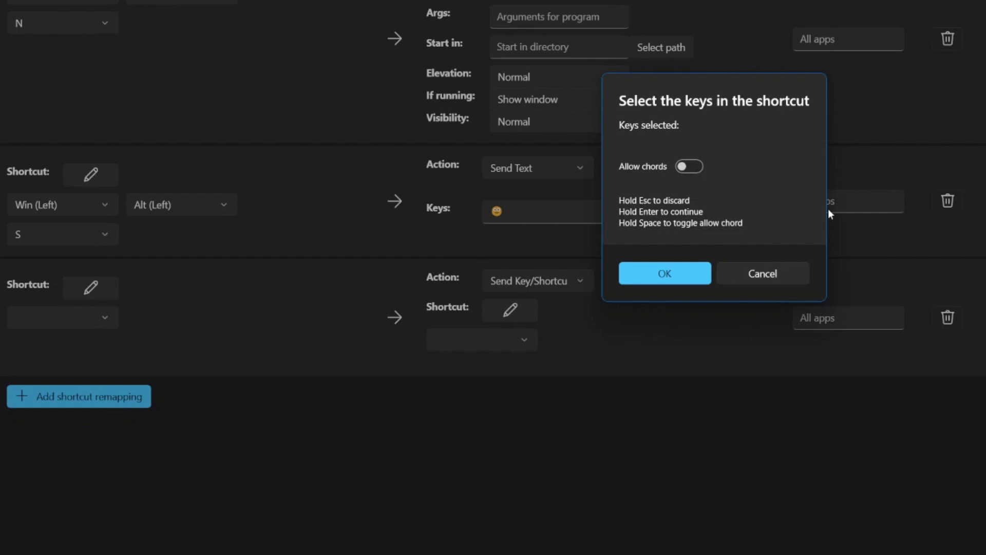
{"action": "key", "text": "super"}
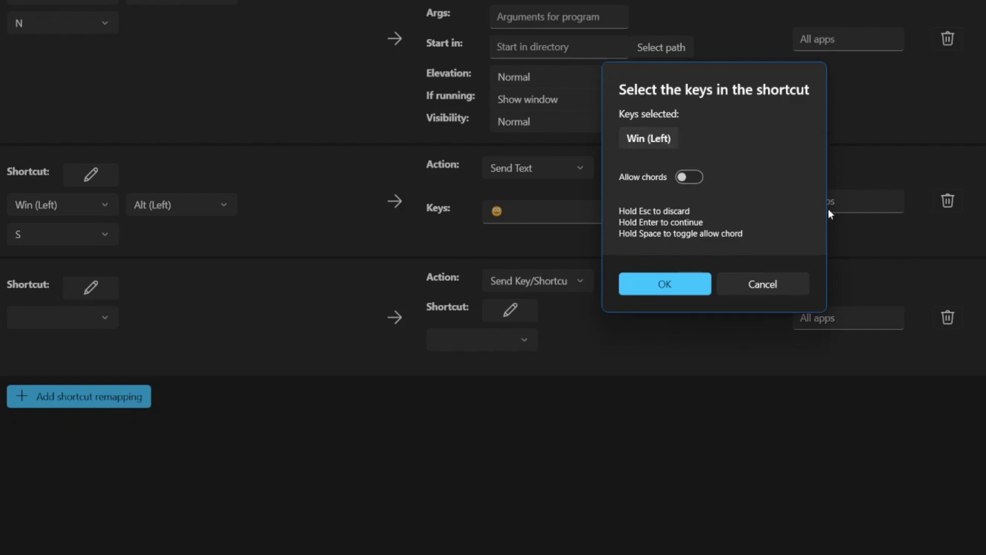
{"action": "key", "text": "alt"}
{"action": "key", "text": "super+alt+c"}
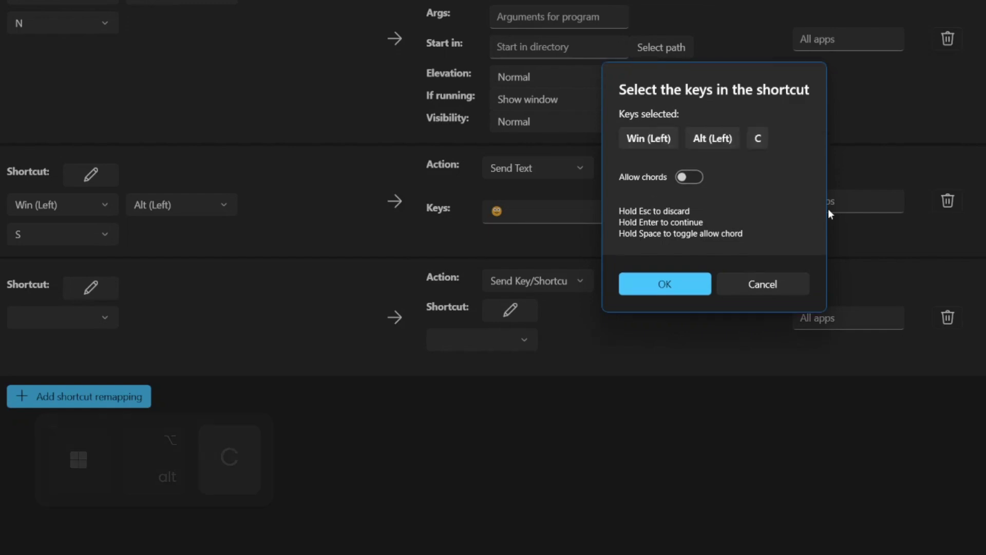
{"action": "left_click", "coordinate": [679, 291]}
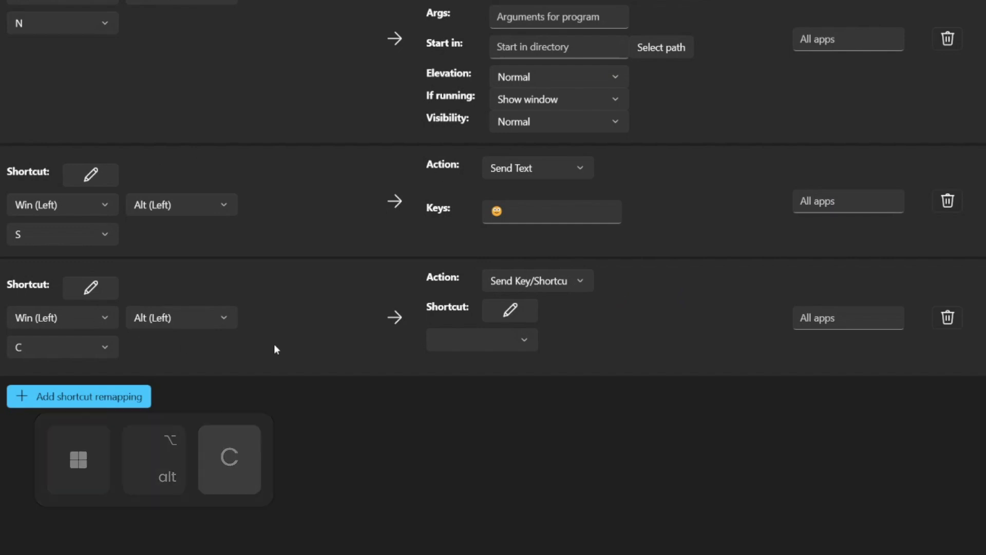
- Set the new remapping to Send Text with the racing car emoji, and save the remappings
{"action": "left_click", "coordinate": [579, 280]}
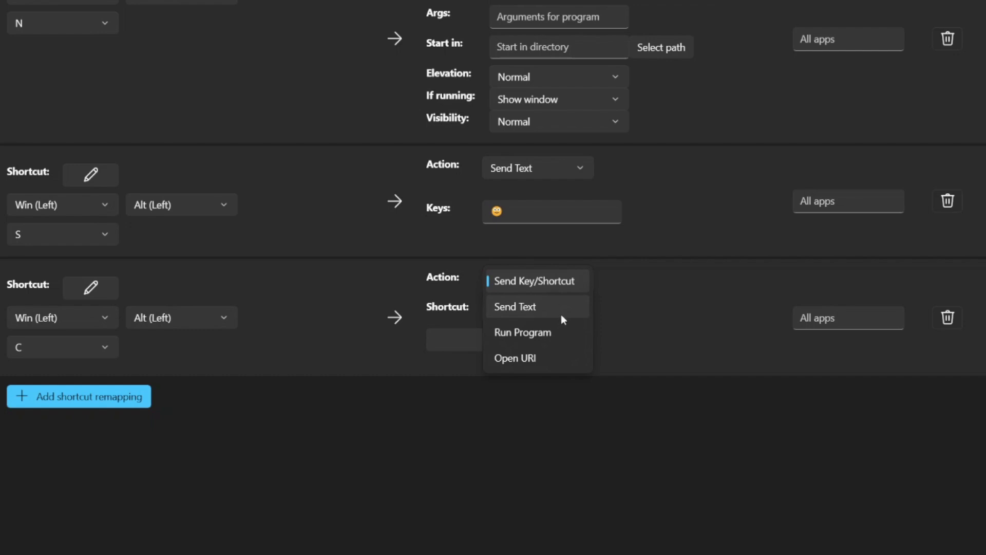
{"action": "left_click", "coordinate": [562, 318]}
{"action": "left_click", "coordinate": [520, 329]}
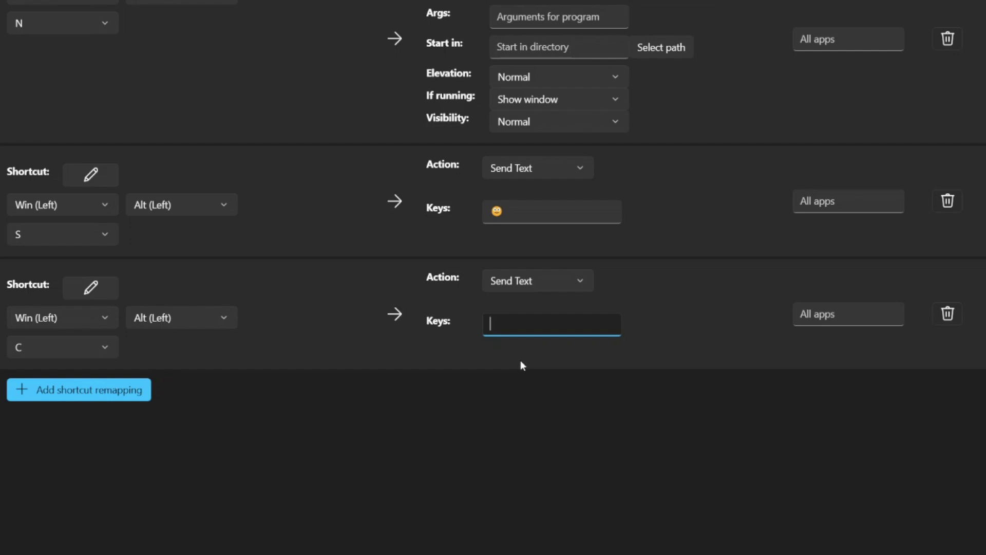
{"action": "key", "text": "super+period"}
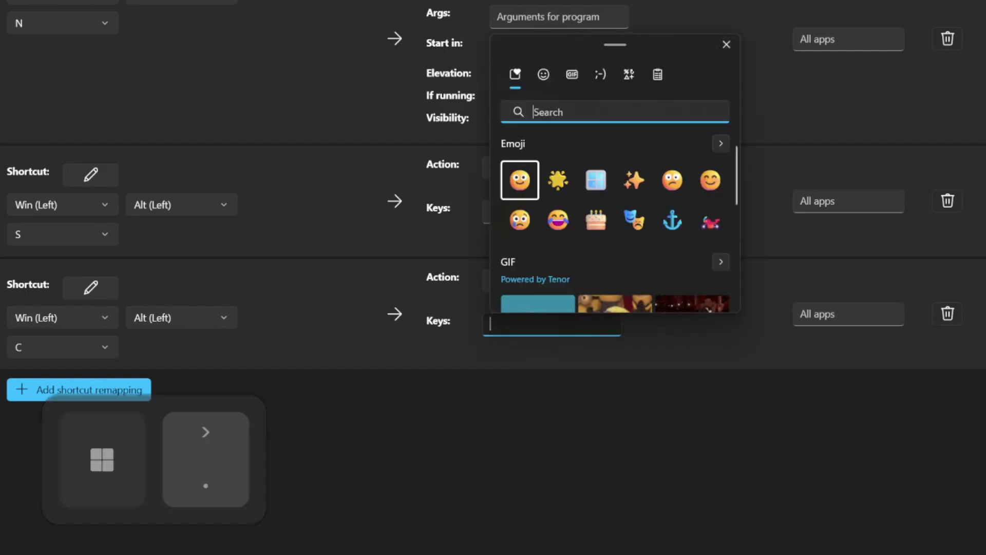
{"action": "type", "text": "car"}
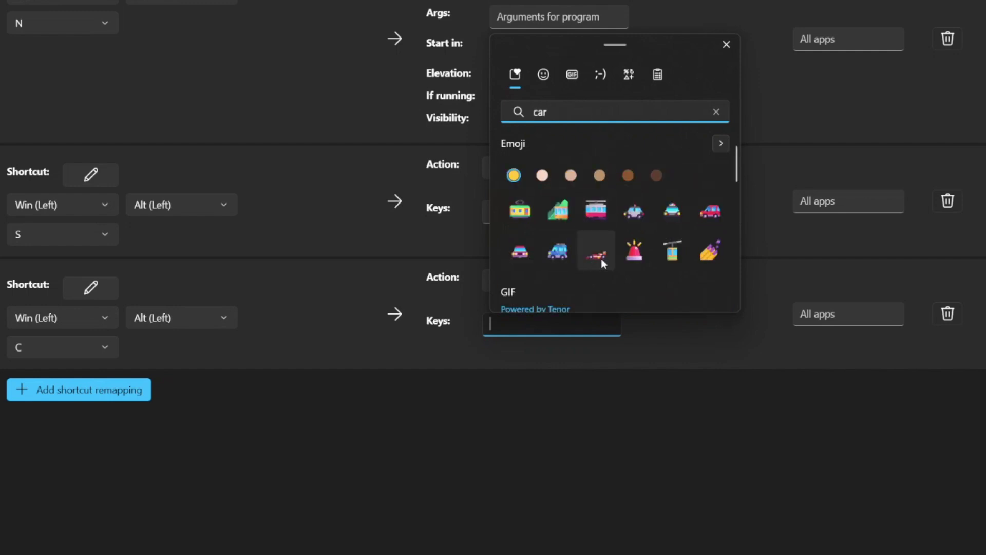
{"action": "left_click", "coordinate": [602, 257]}
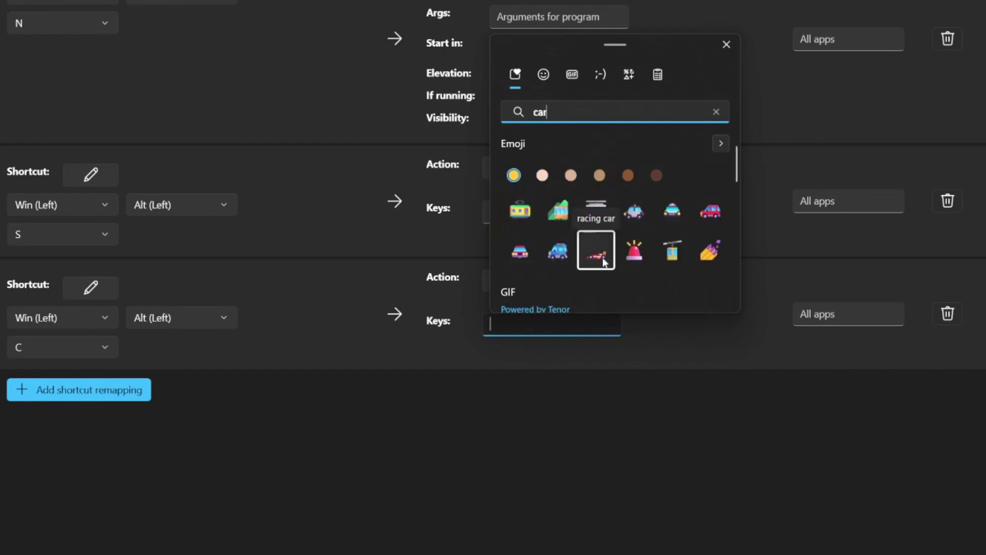
{"action": "left_click", "coordinate": [734, 47]}
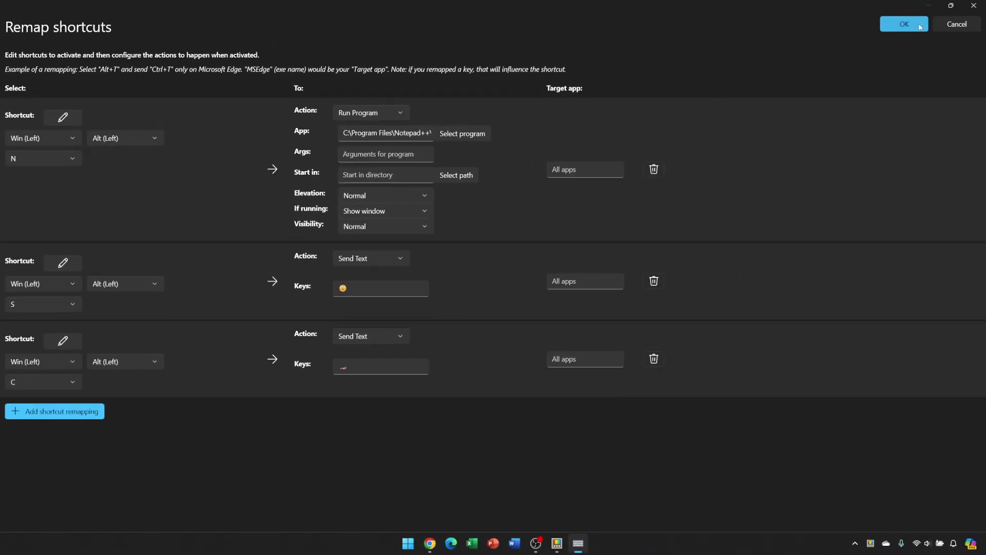
{"action": "left_click", "coordinate": [920, 26]}
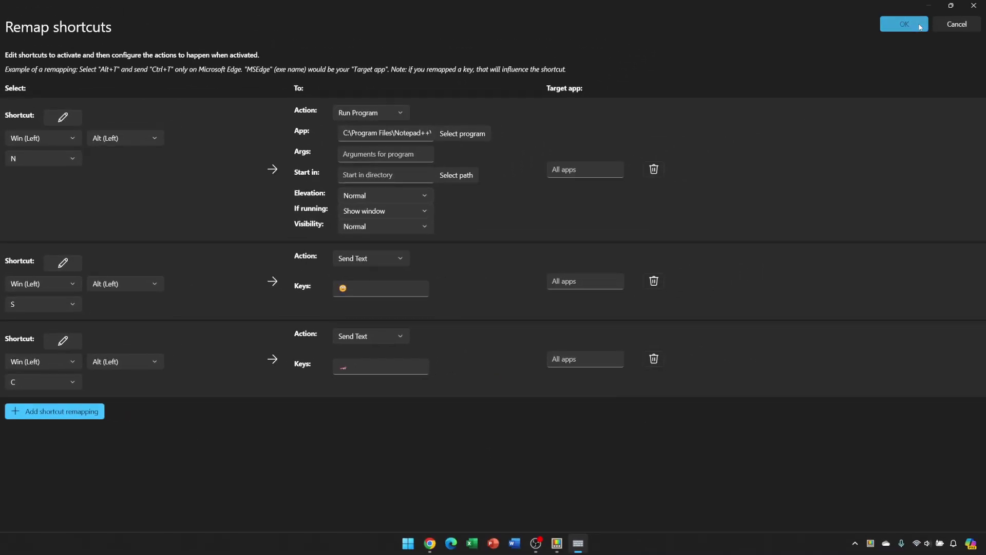
{"action": "left_click", "coordinate": [785, 23]}
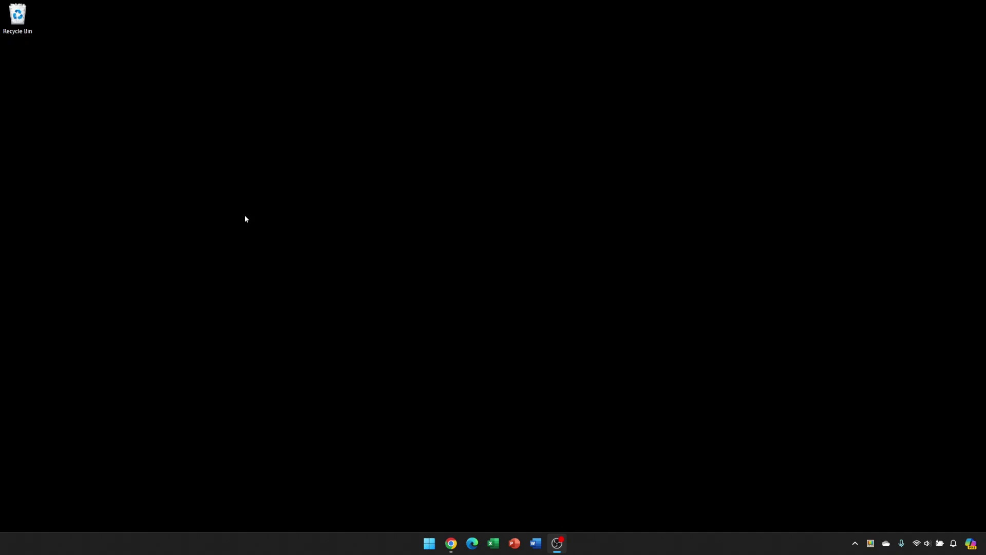
- Test the remapped shortcuts by launching Notepad++ in an enlarged window and inserting the smiley and racing car emojis
{"action": "key", "text": "super+alt+n"}
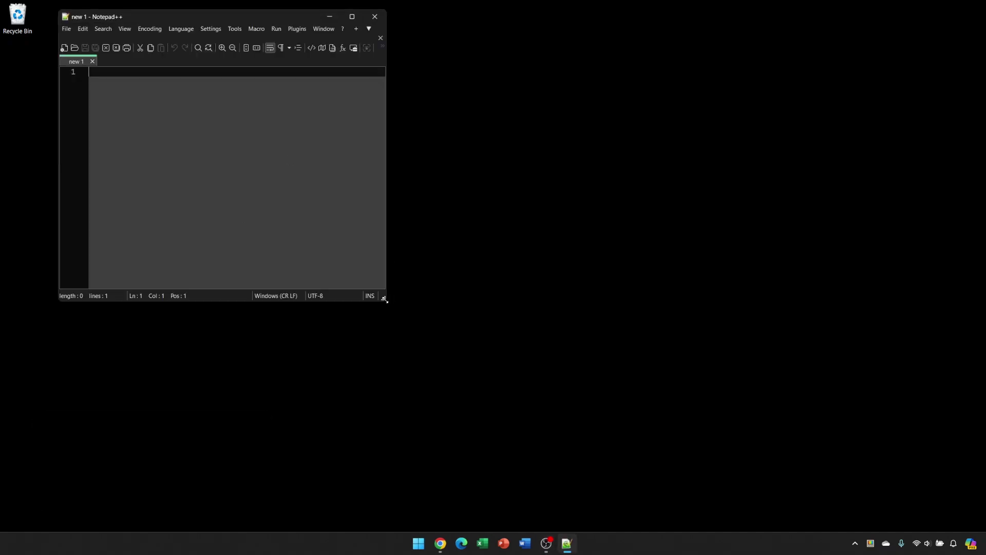
{"action": "left_click_drag", "start_coordinate": [383, 297], "coordinate": [599, 392]}
{"action": "left_click_drag", "start_coordinate": [265, 21], "coordinate": [412, 28]}
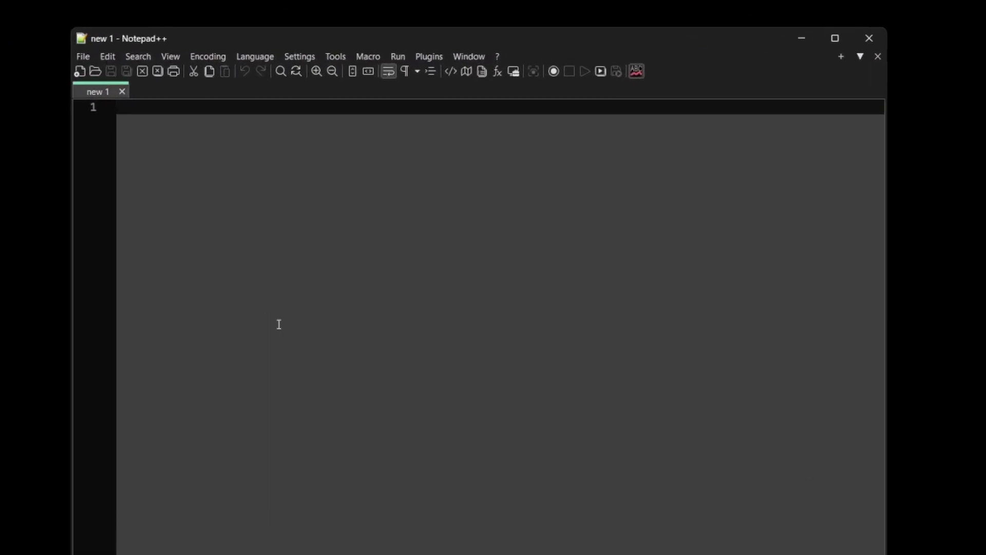
{"action": "key", "text": "super+alt+s"}
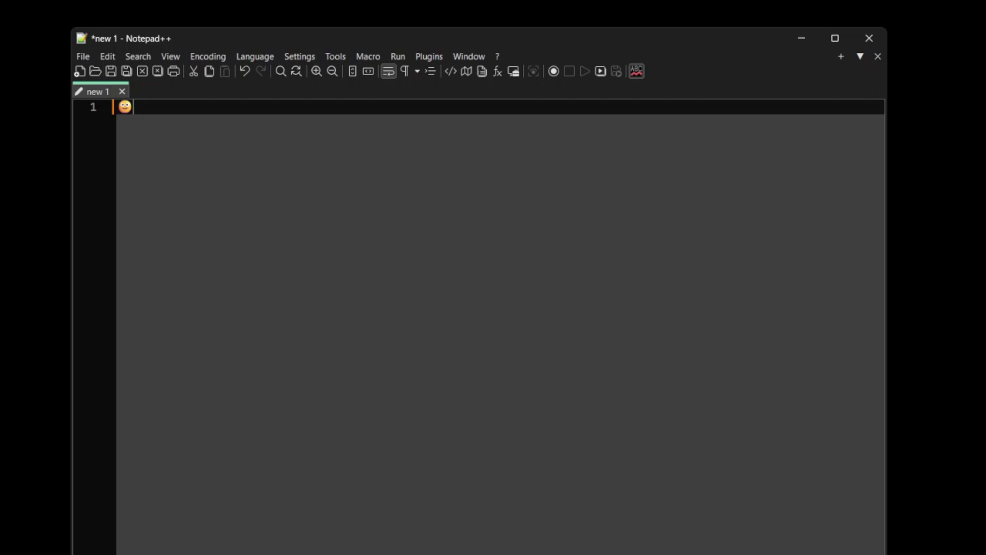
{"action": "key", "text": "super+alt+c"}
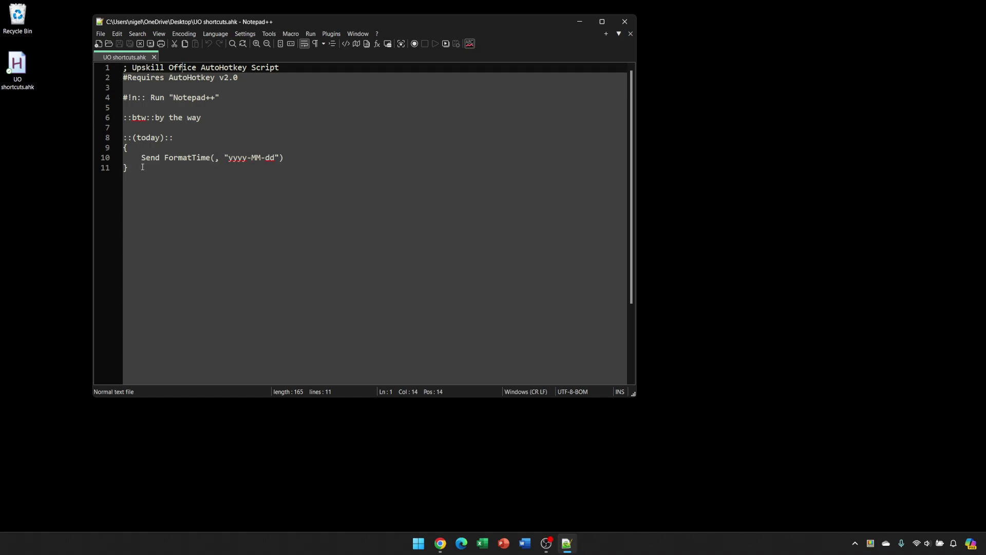
- Examine the Notepad++ launch hotkey, the btw text replacement and the (today) date block in UO shortcuts.ahk
{"action": "left_click", "coordinate": [237, 97]}
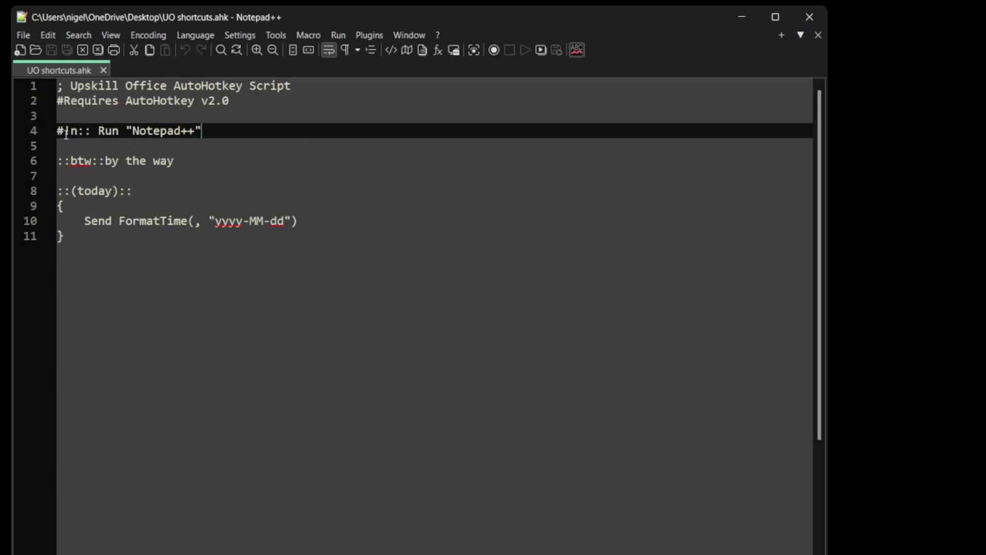
{"action": "left_click_drag", "start_coordinate": [66, 135], "coordinate": [56, 134]}
{"action": "key", "text": "Right"}
{"action": "key", "text": "Right"}
{"action": "key", "text": "Right"}
{"action": "key", "text": "Right"}
{"action": "left_click", "coordinate": [189, 159]}
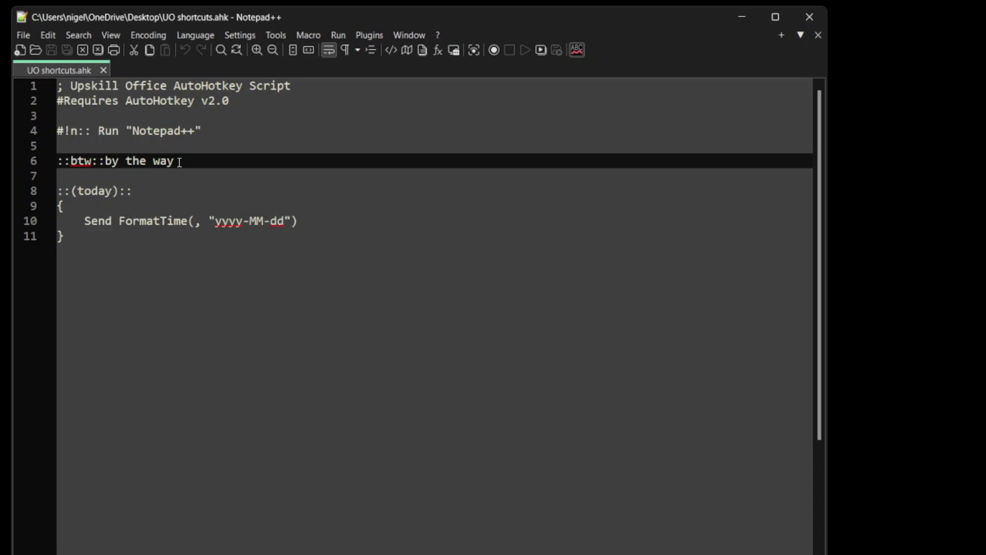
{"action": "key", "text": "Down"}
{"action": "key", "text": "Down"}
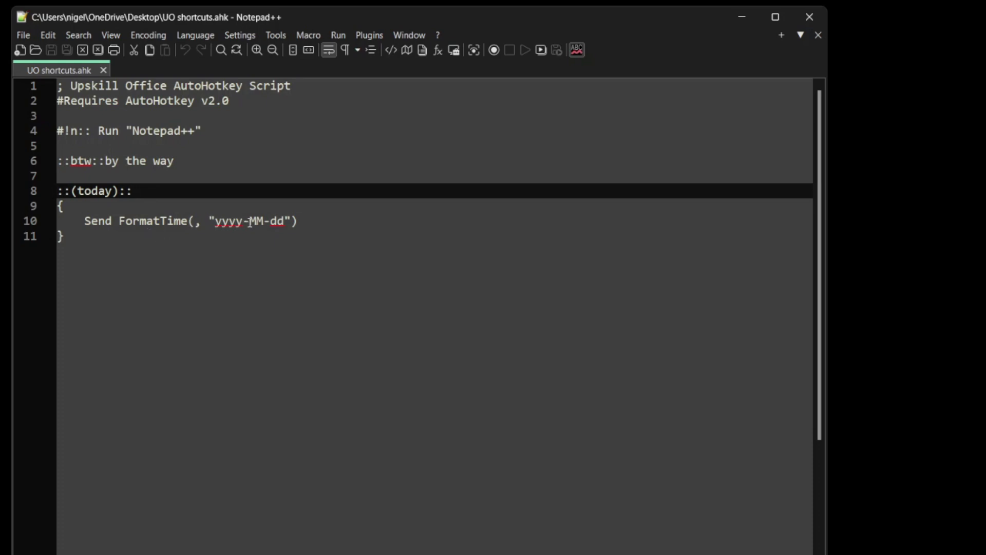
{"action": "left_click", "coordinate": [70, 208]}
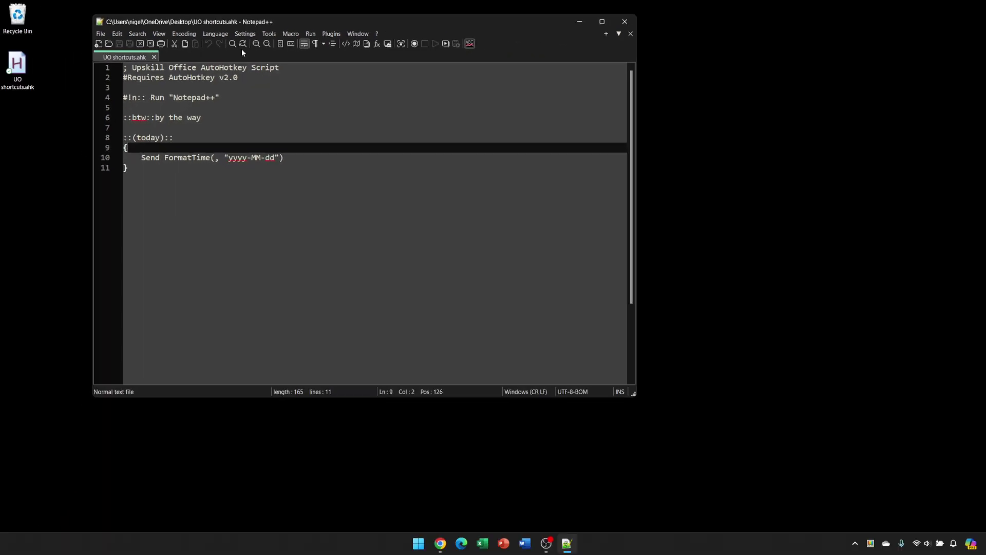
- Run the UO shortcuts.ahk script from the desktop and use its Win+Alt+N hotkey to launch Notepad++ in an enlarged window
{"action": "left_click", "coordinate": [625, 21]}
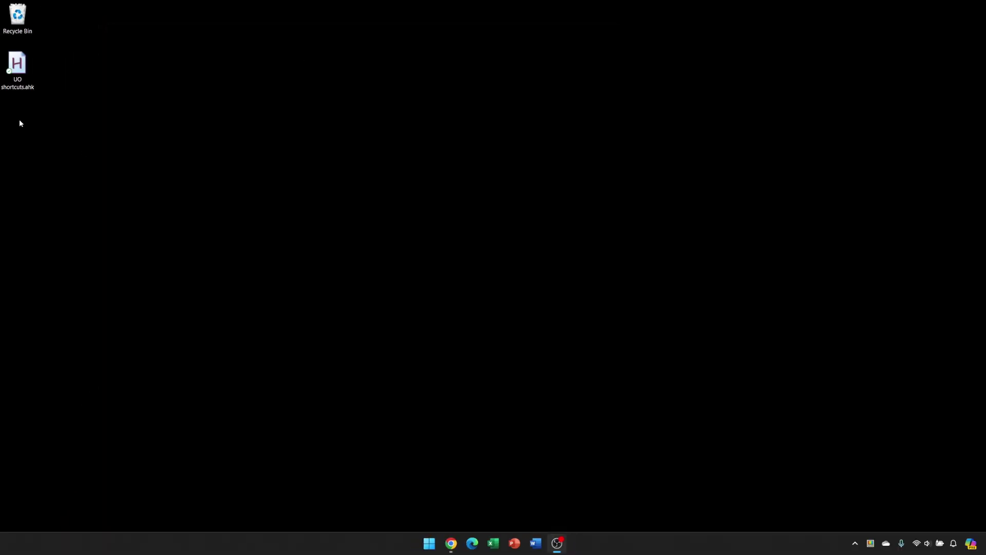
{"action": "double_click", "coordinate": [21, 67]}
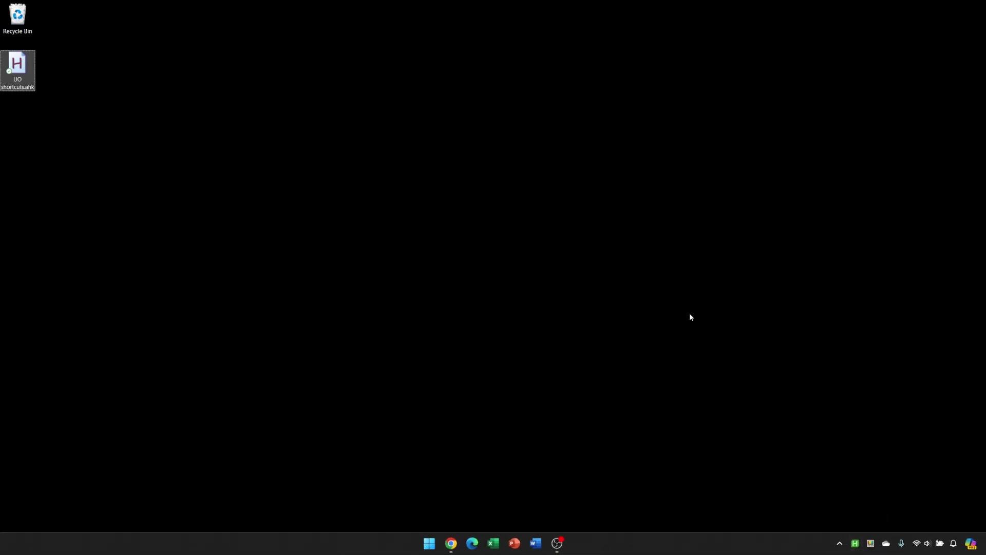
{"action": "key", "text": "super+alt+n"}
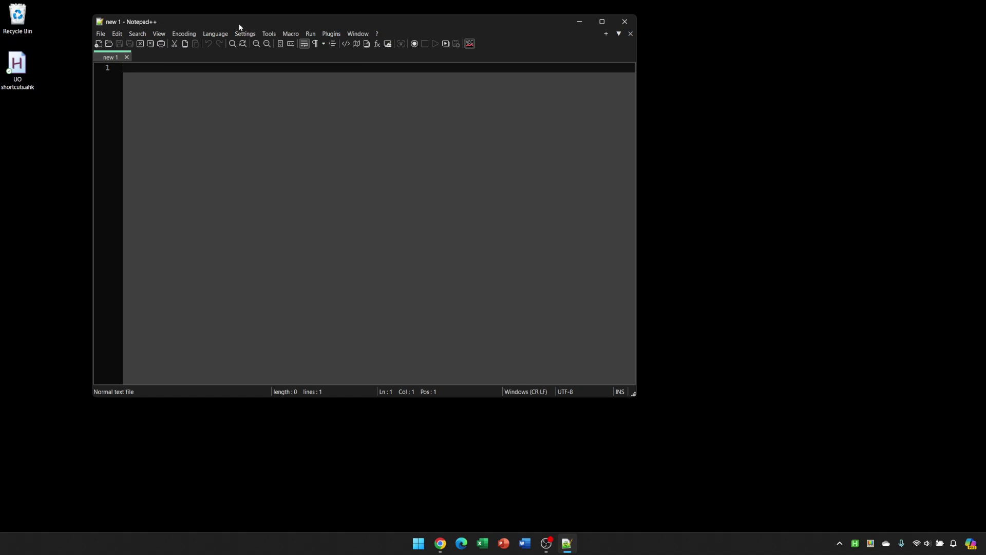
{"action": "left_click_drag", "start_coordinate": [240, 26], "coordinate": [282, 41]}
{"action": "left_click_drag", "start_coordinate": [674, 409], "coordinate": [710, 434]}
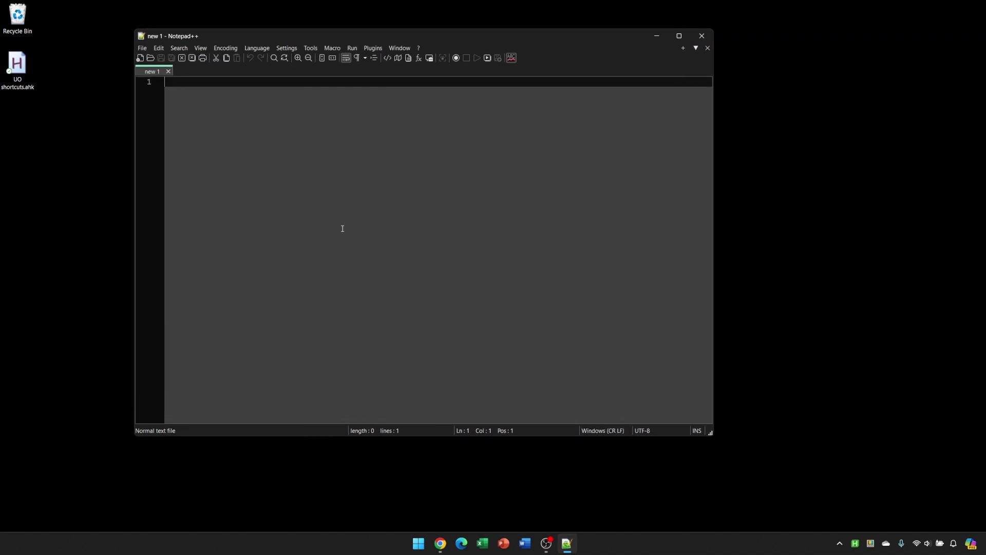
- Test the script's text expansions by entering btw on line 3 and (today) on line 5 of the blank document
{"action": "key", "text": "Return"}
{"action": "key", "text": "Return"}
{"action": "type", "text": "bt"}
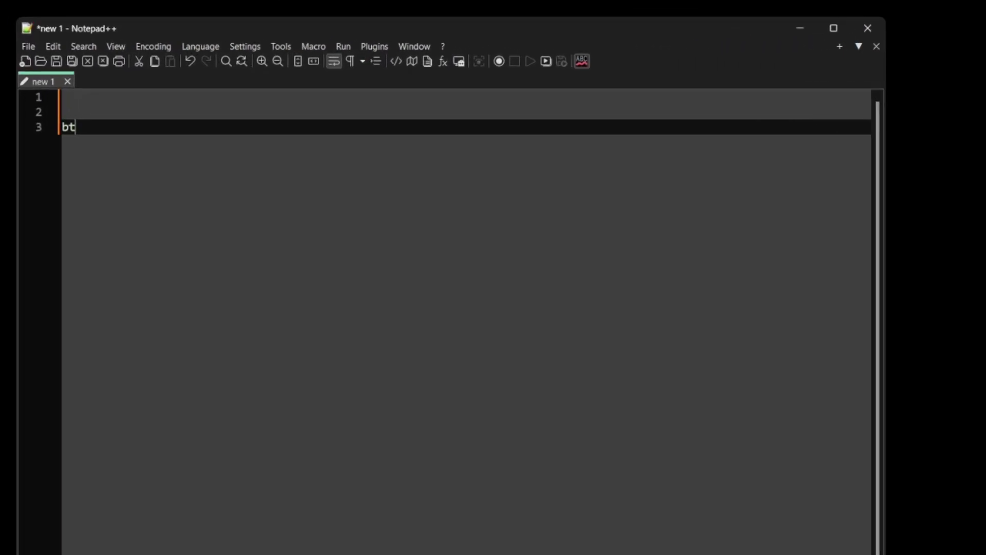
{"action": "type", "text": "w"}
{"action": "key", "text": "Return"}
{"action": "key", "text": "Return"}
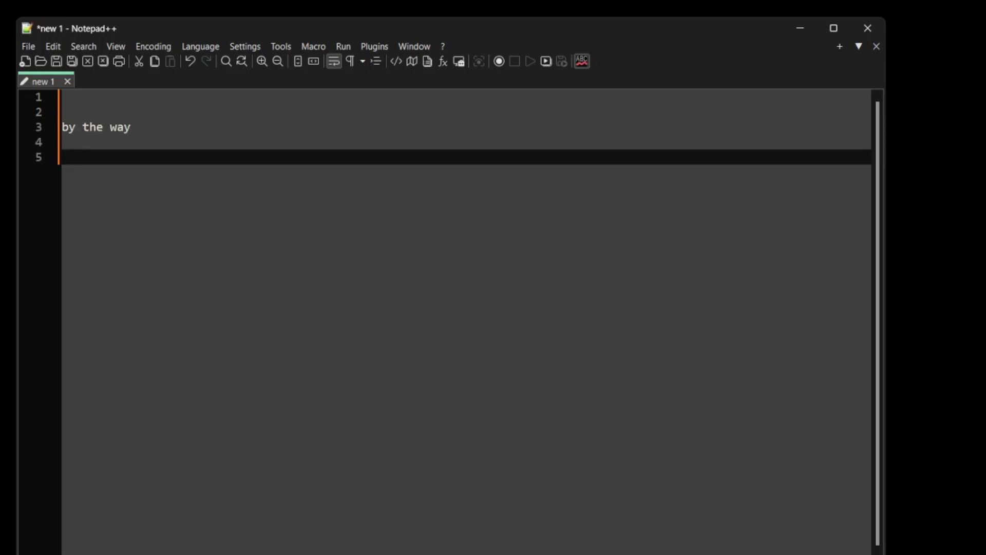
{"action": "type", "text": "(today)"}
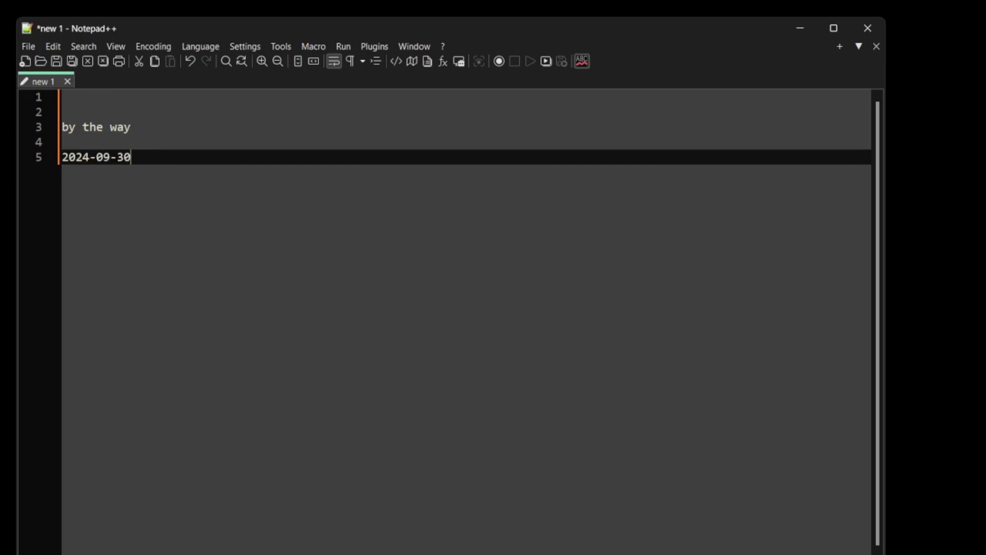